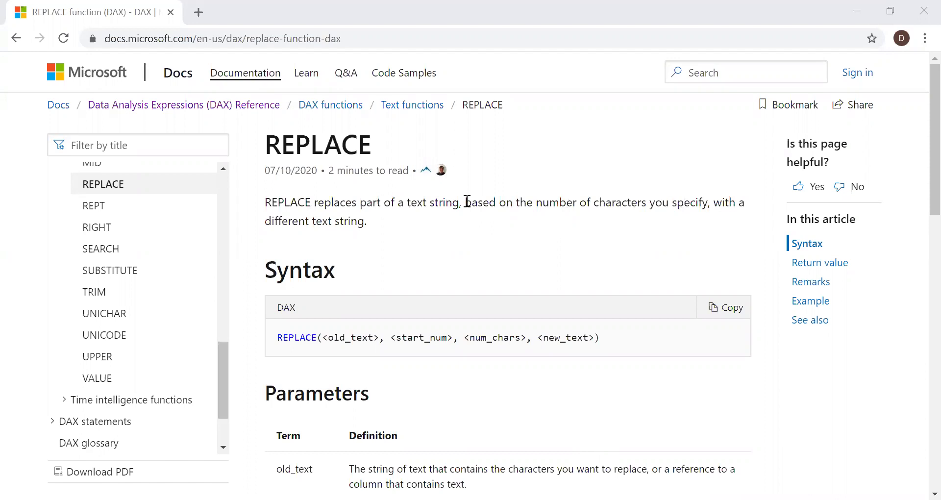
Emphasise the documentation phrase about the number of characters to replace.
{"action": "left_click_drag", "start_coordinate": [467, 202], "coordinate": [706, 201]}
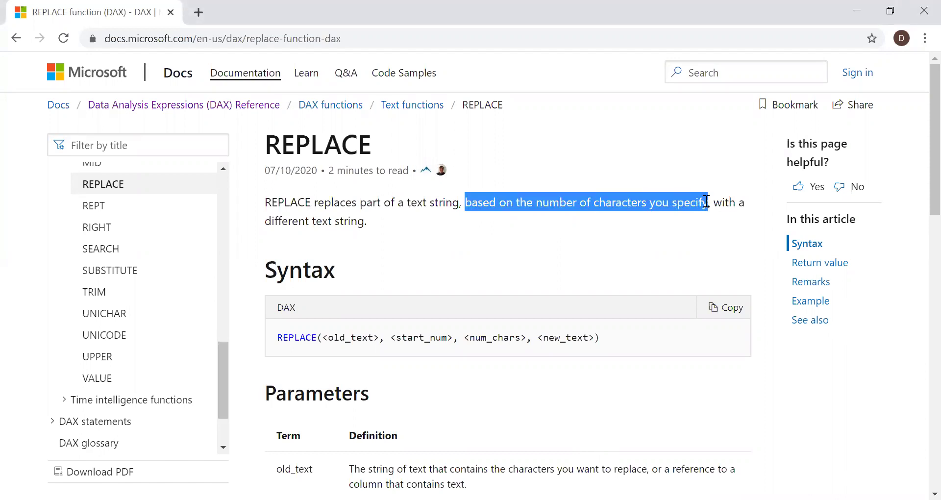
{"action": "left_click", "coordinate": [558, 260]}
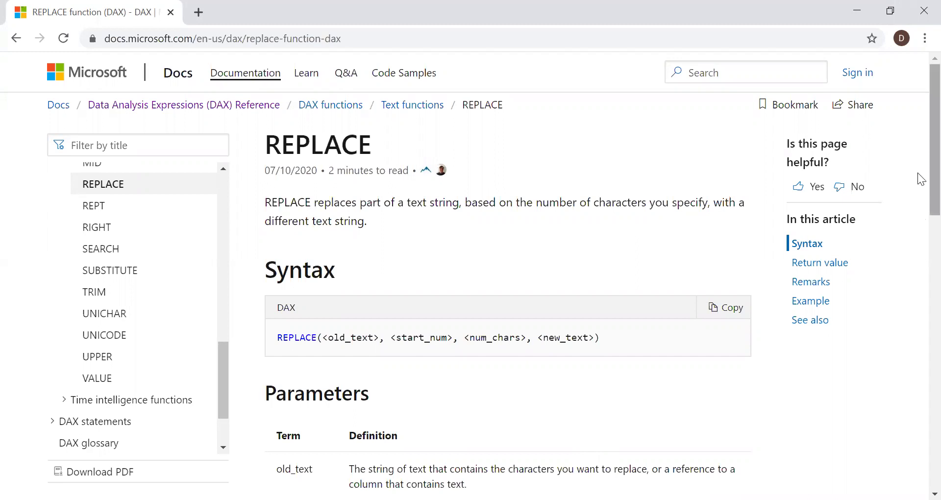
{"action": "scroll", "coordinate": [922, 201], "scroll_direction": "down", "scroll_amount": 1}
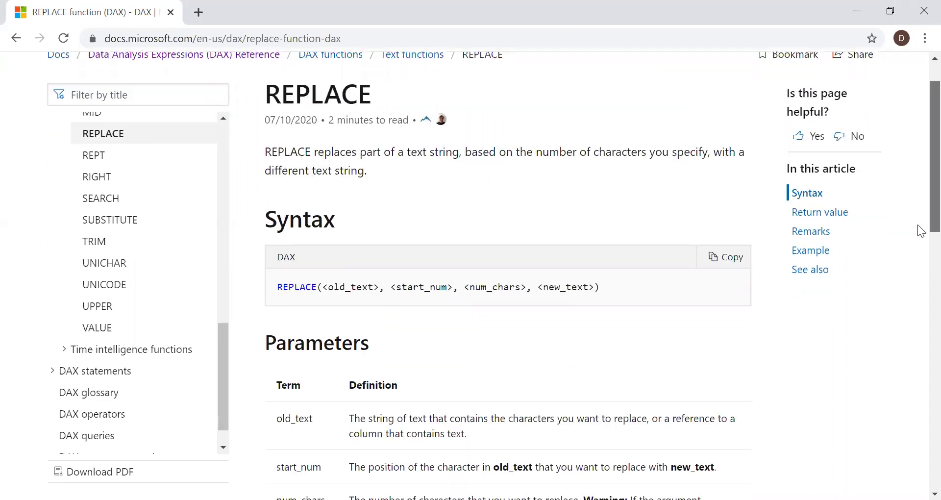
{"action": "scroll", "coordinate": [920, 233], "scroll_direction": "down", "scroll_amount": 2}
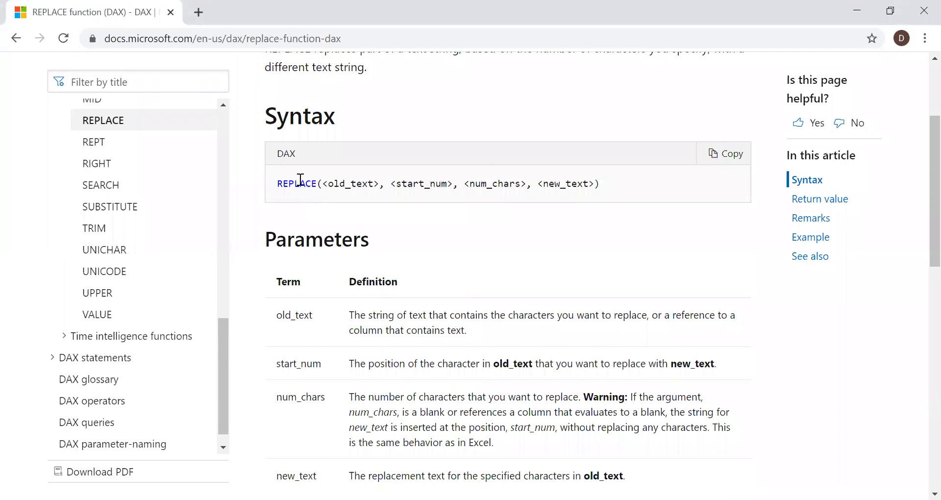
{"action": "scroll", "coordinate": [922, 252], "scroll_direction": "down", "scroll_amount": 2}
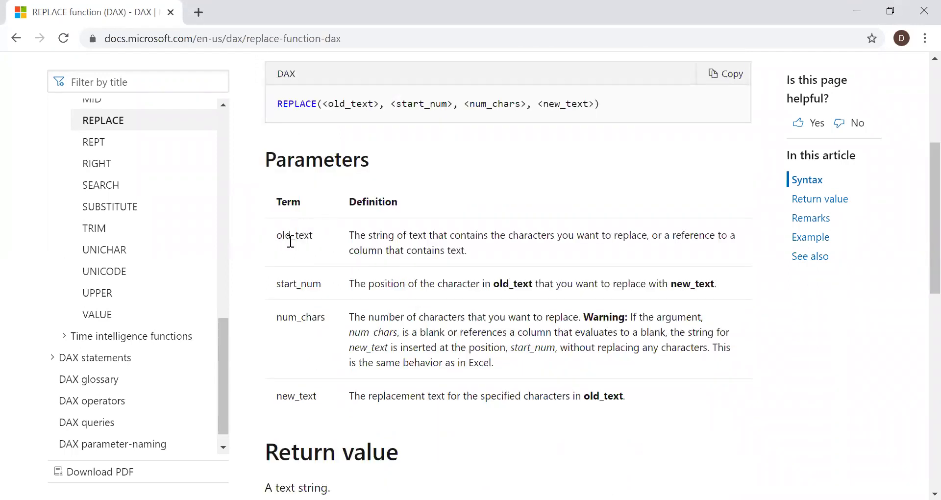
Point out the REPLACE parameters old_text, start_num, num_chars and new_text.
{"action": "left_click_drag", "start_coordinate": [276, 284], "coordinate": [331, 285]}
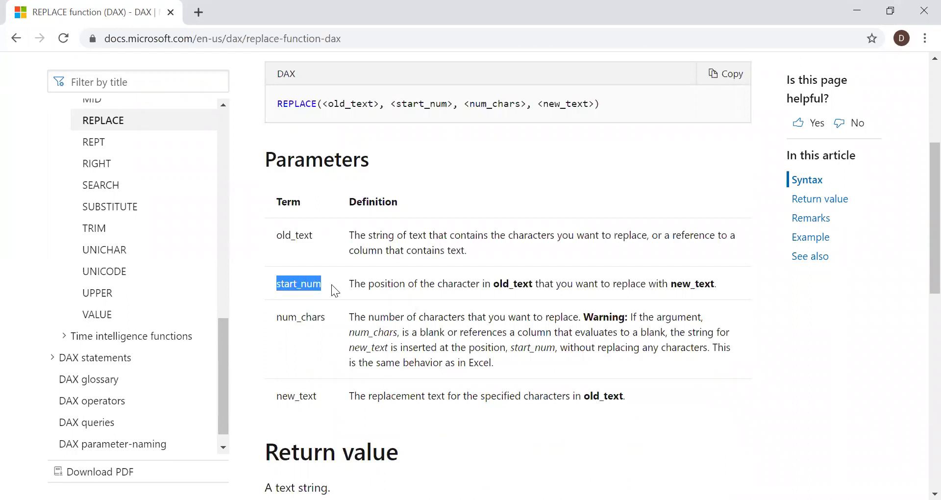
{"action": "left_click_drag", "start_coordinate": [282, 316], "coordinate": [325, 317]}
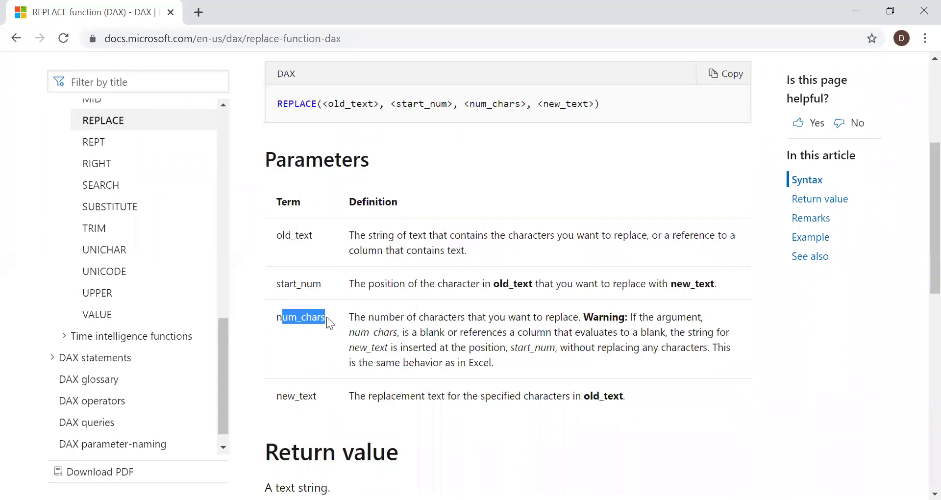
{"action": "left_click_drag", "start_coordinate": [275, 400], "coordinate": [318, 400]}
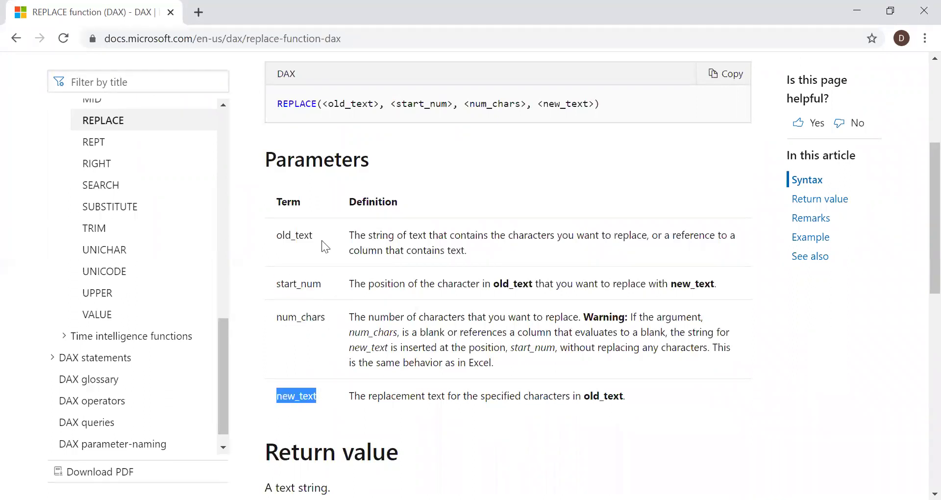
{"action": "left_click_drag", "start_coordinate": [275, 237], "coordinate": [317, 237]}
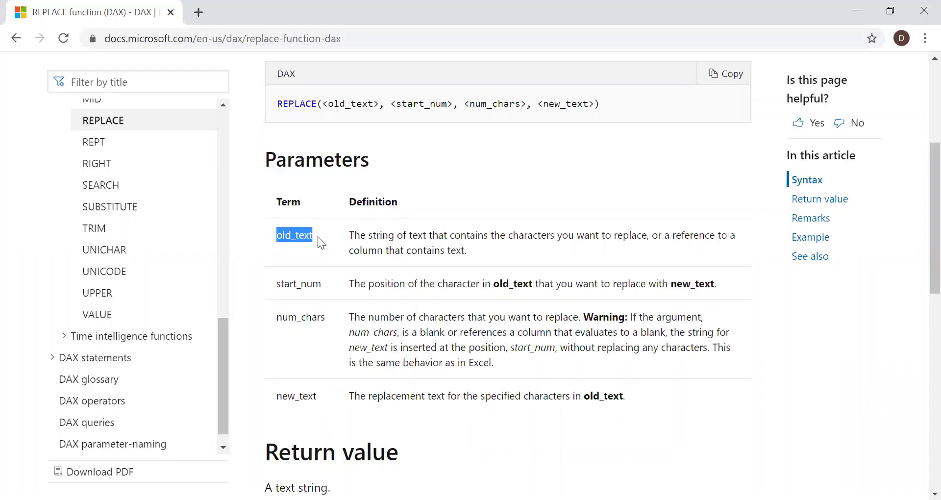
{"action": "left_click", "coordinate": [291, 288]}
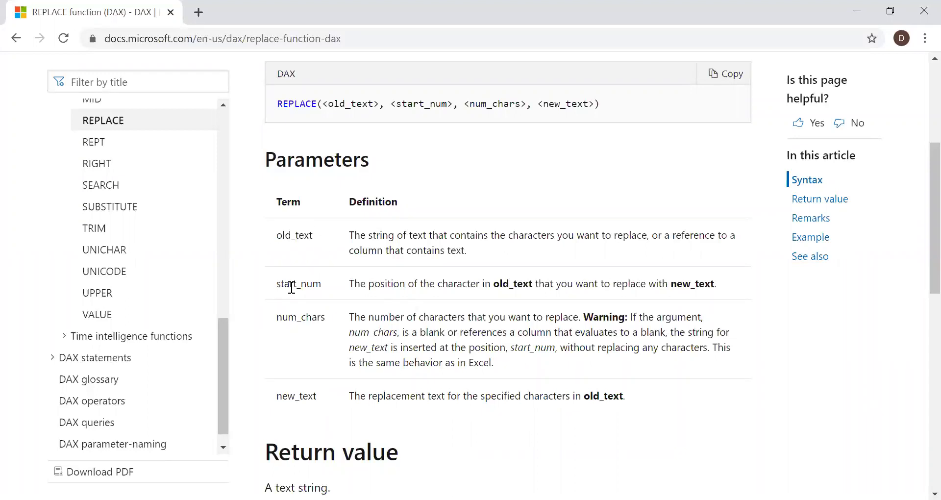
{"action": "left_click_drag", "start_coordinate": [276, 286], "coordinate": [322, 285]}
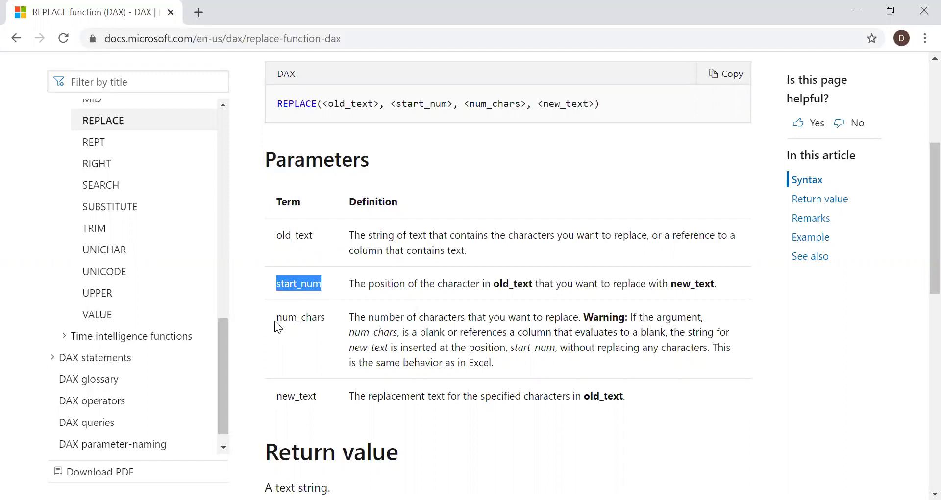
{"action": "left_click_drag", "start_coordinate": [276, 320], "coordinate": [326, 322]}
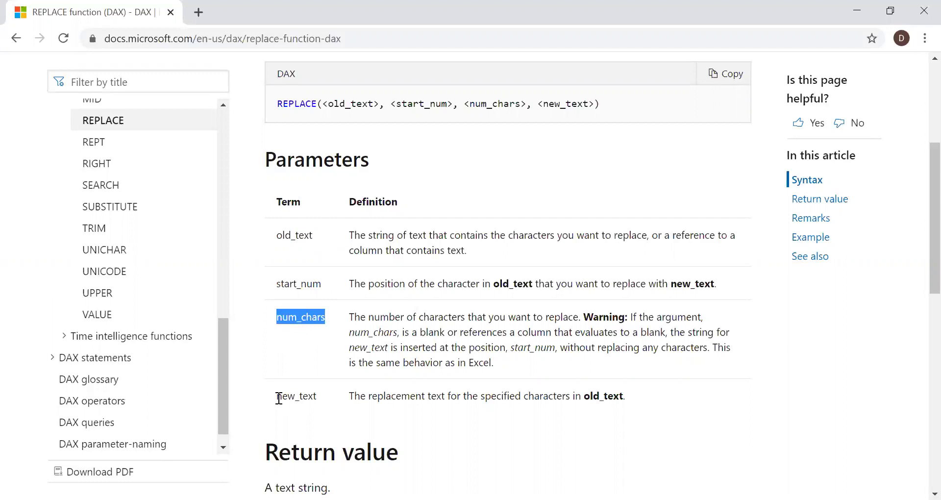
{"action": "left_click_drag", "start_coordinate": [278, 398], "coordinate": [308, 399]}
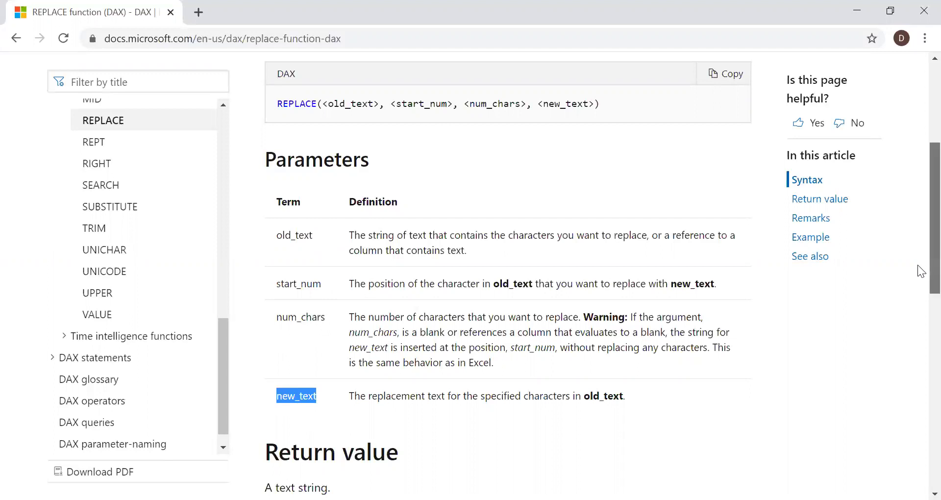
{"action": "scroll", "coordinate": [920, 275], "scroll_direction": "down", "scroll_amount": 2}
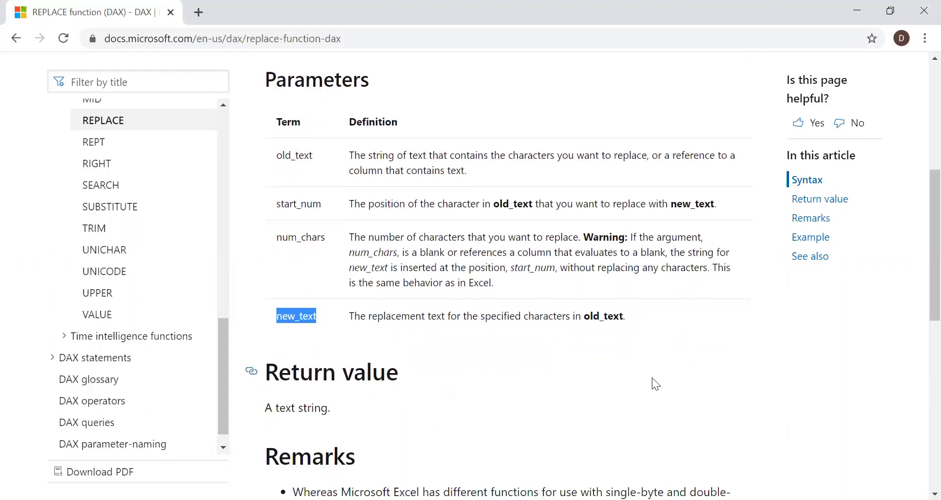
{"action": "scroll", "coordinate": [919, 184], "scroll_direction": "up", "scroll_amount": 4}
{"action": "scroll", "coordinate": [919, 184], "scroll_direction": "up", "scroll_amount": 3}
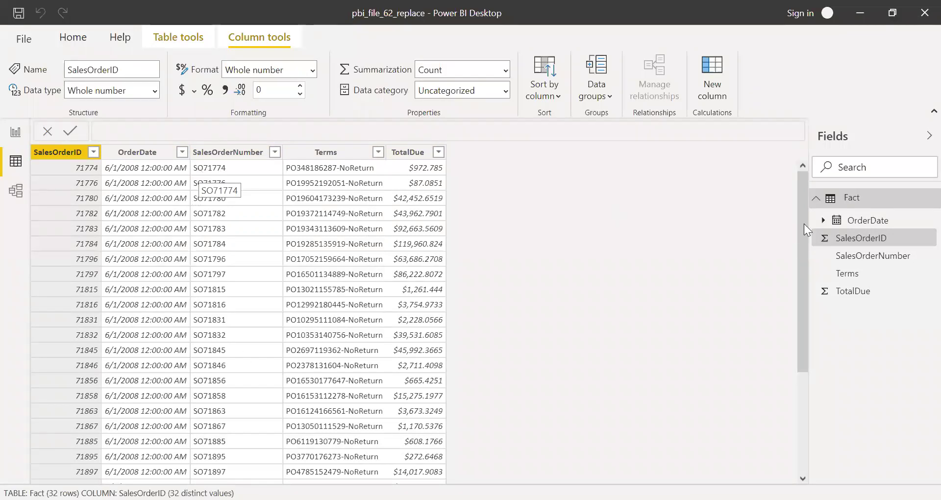
{"action": "mouse_move", "coordinate": [804, 177]}
{"action": "left_mouse_down"}
{"action": "mouse_move", "coordinate": [802, 257]}
{"action": "mouse_move", "coordinate": [802, 164]}
{"action": "left_mouse_up"}
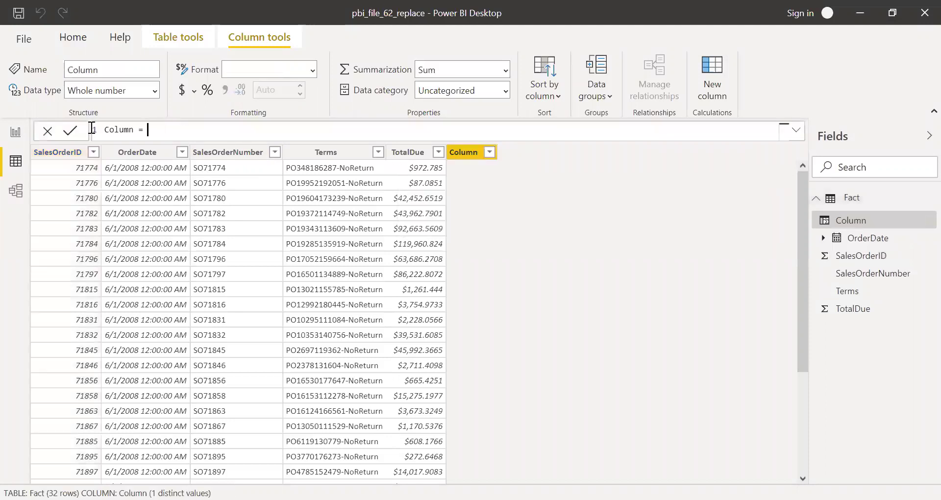
Write REPLACE_EX = REPLACE('Fact'[SalesOrderNumber],1,2,"SalesOrder") using autocomplete for the function and column.
{"action": "type", "text": "REPLAC"}
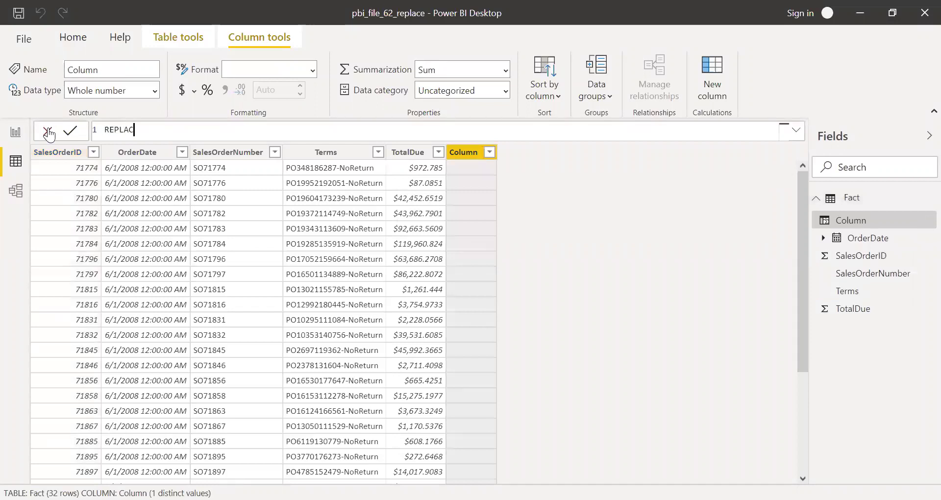
{"action": "type", "text": "E_EX ="}
{"action": "type", "text": " REPL"}
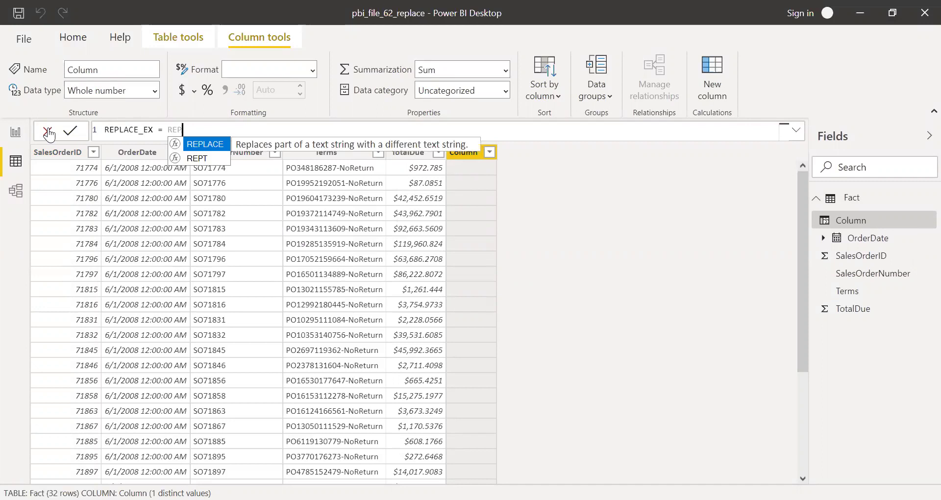
{"action": "key", "text": "Tab"}
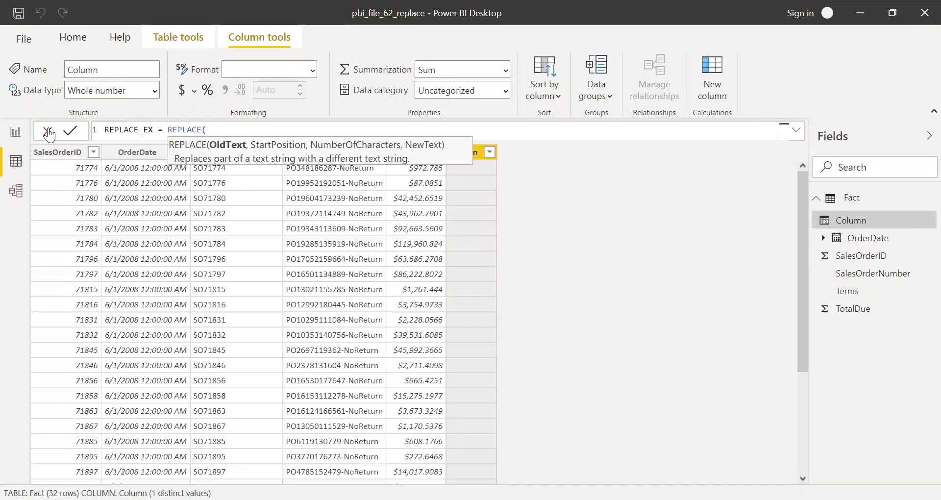
{"action": "type", "text": "SALE"}
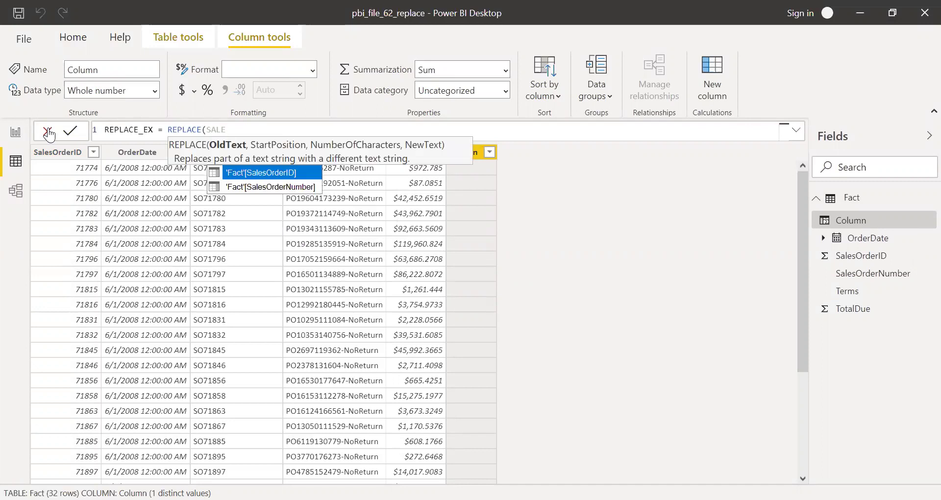
{"action": "key", "text": "Down"}
{"action": "key", "text": "Tab"}
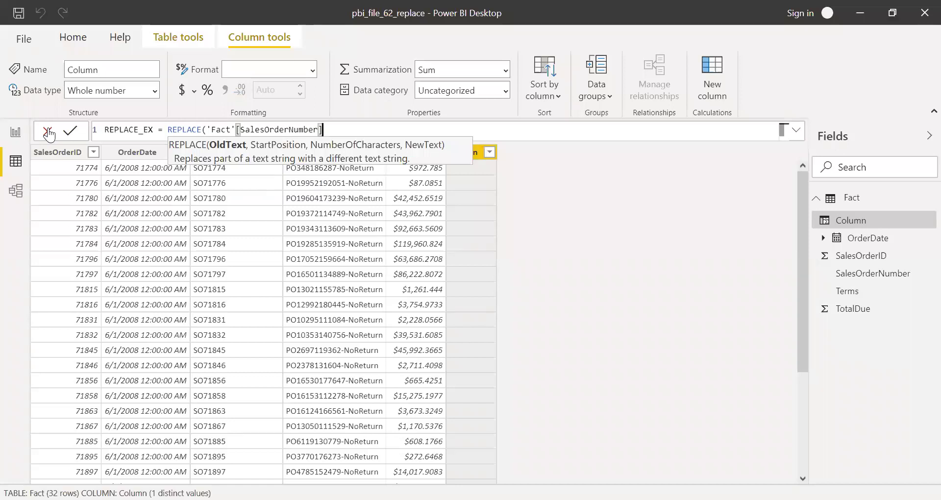
{"action": "type", "text": ","}
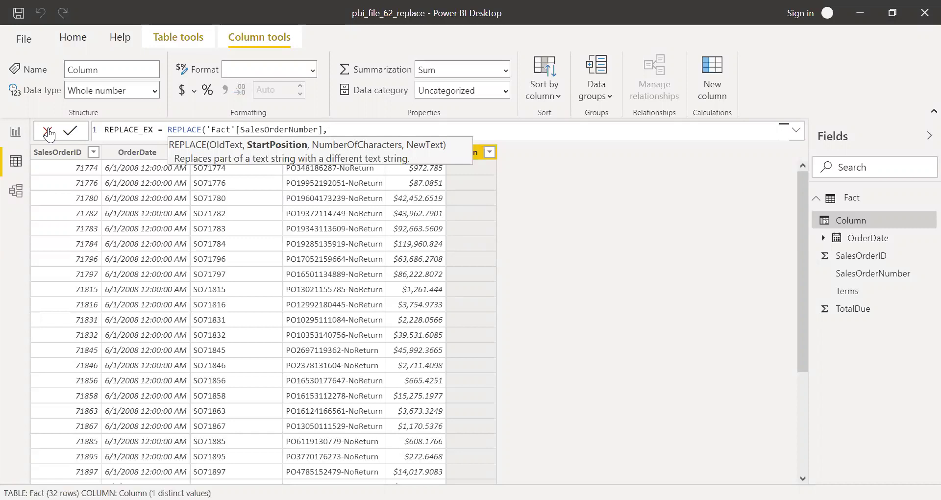
{"action": "type", "text": "1,"}
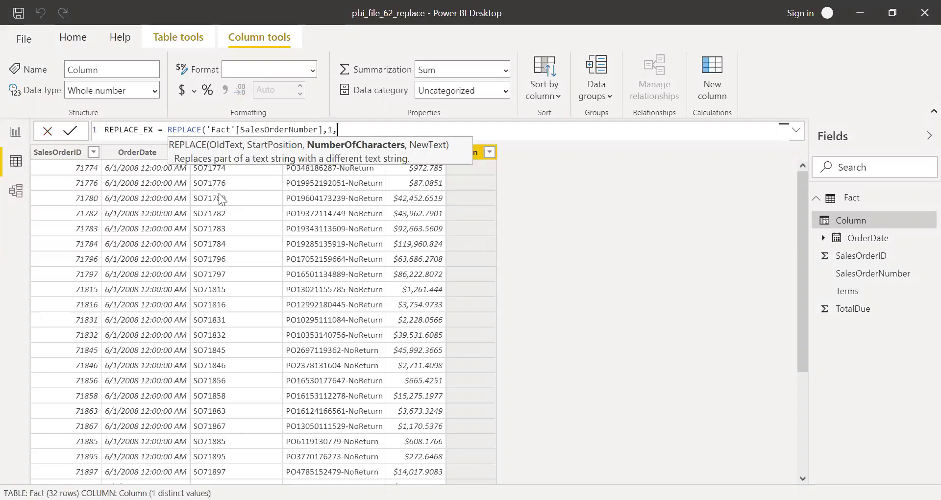
{"action": "type", "text": "2,"}
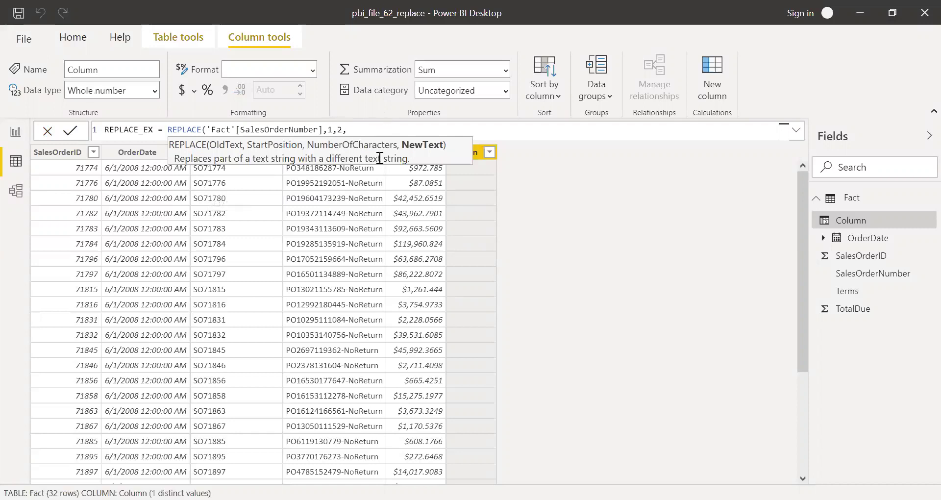
{"action": "type", "text": "\"SalesOrder\")"}
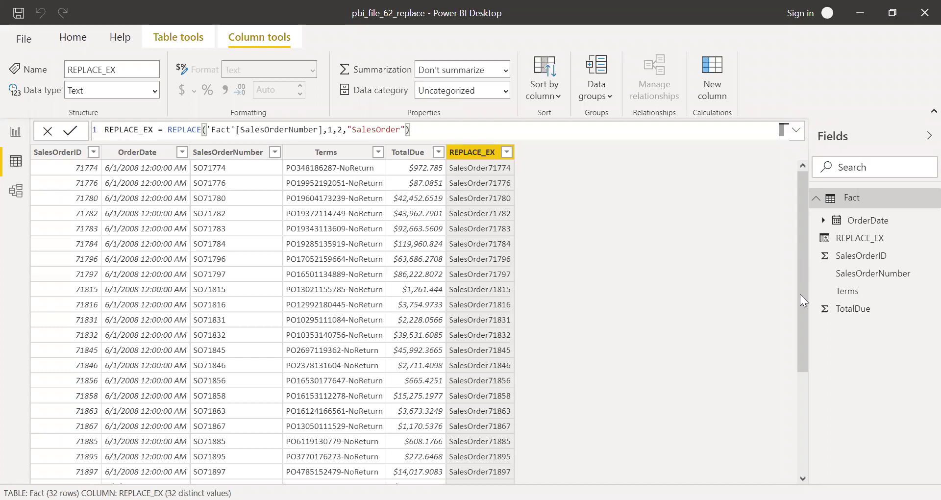
Scroll through the REPLACE_EX values like SalesOrder71774, then return to the top rows.
{"action": "scroll", "coordinate": [334, 413], "scroll_direction": "down", "scroll_amount": 3}
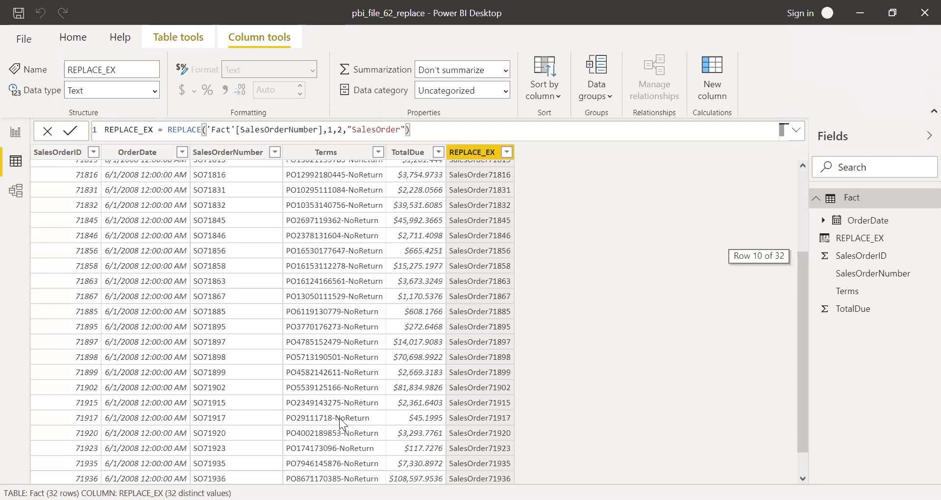
{"action": "left_click", "coordinate": [802, 188]}
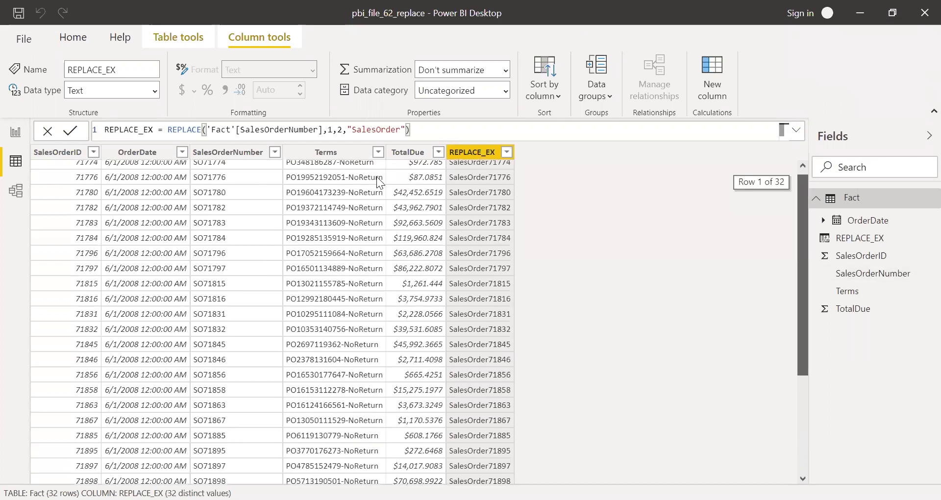
{"action": "scroll", "coordinate": [363, 179], "scroll_direction": "up", "scroll_amount": 1}
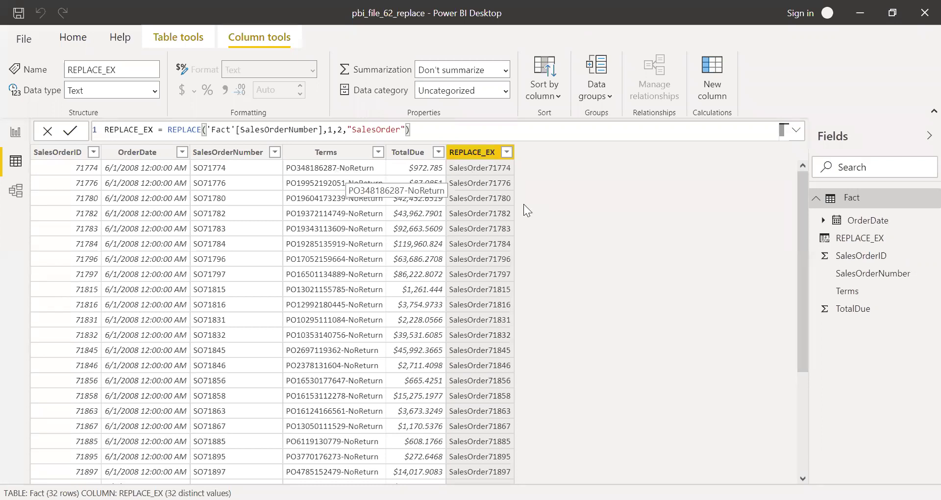
Add a new column starting Substitute_ex = SUBSTITUTE('Fact'[Terms] via autocomplete.
{"action": "left_click", "coordinate": [714, 82]}
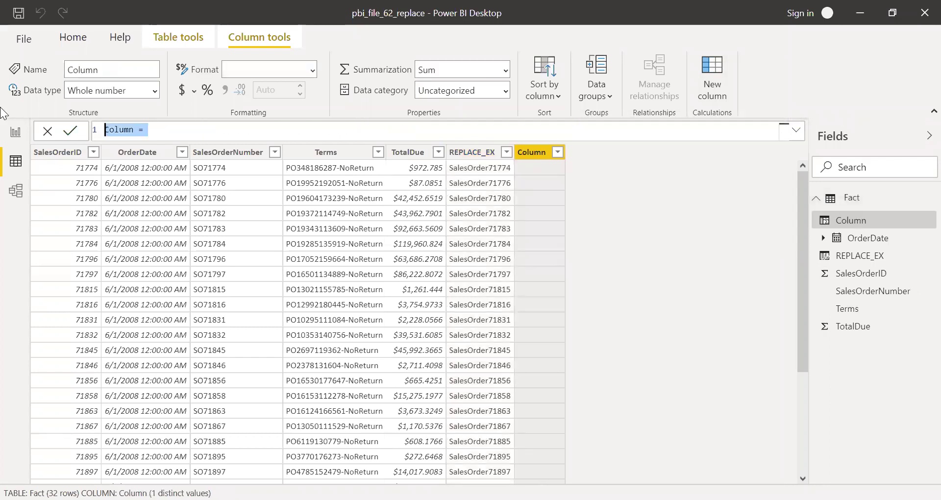
{"action": "type", "text": "S"}
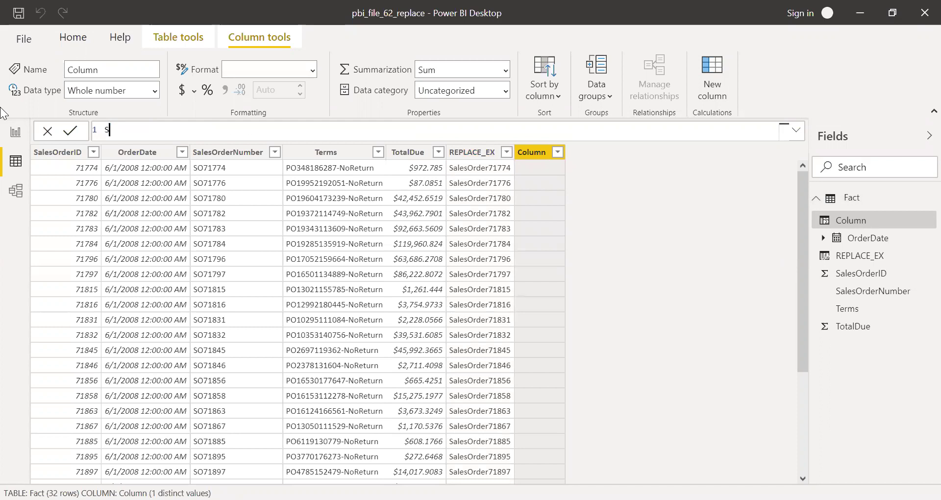
{"action": "type", "text": "ubstitute_ex = su"}
{"action": "key", "text": "Tab"}
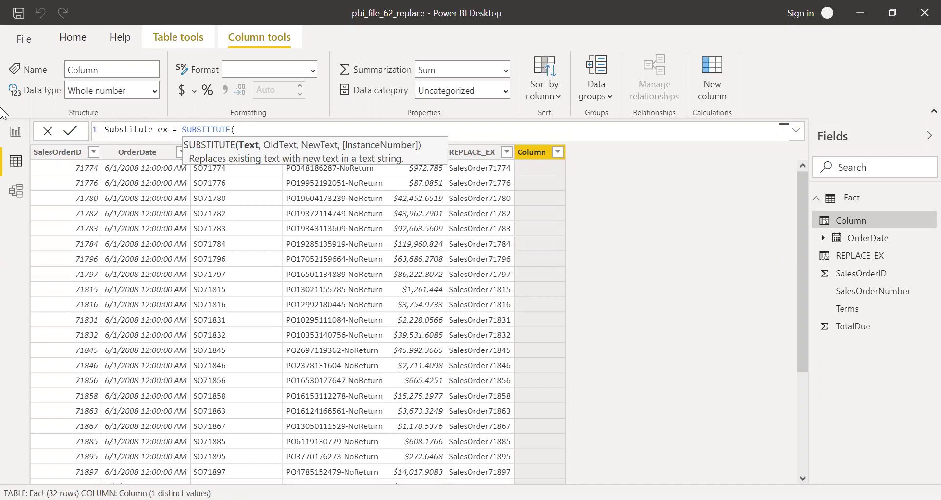
{"action": "type", "text": "ter"}
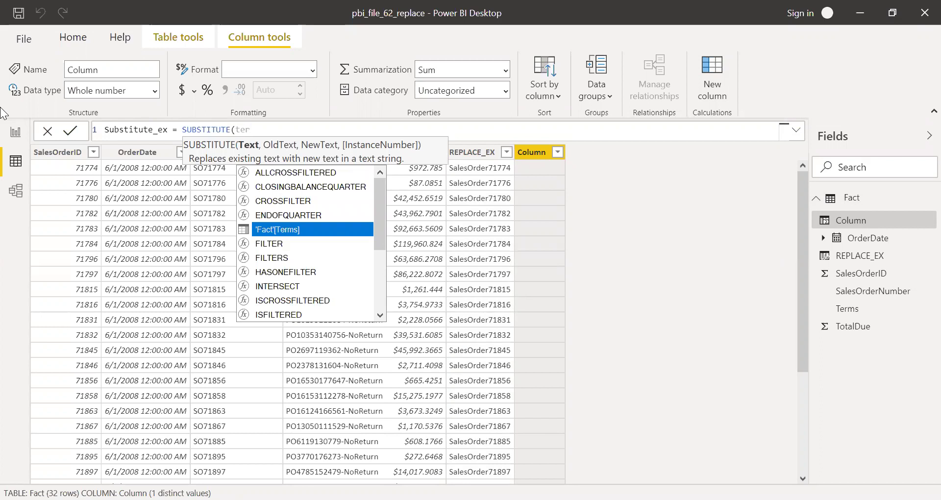
{"action": "key", "text": "Tab"}
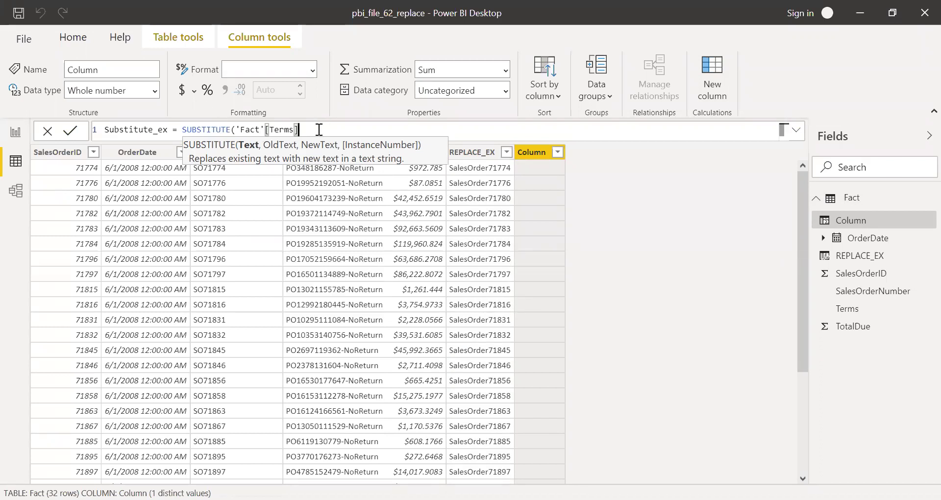
Complete the arguments "NoReturn","NoExchange",1, correcting a typo in the replacement text.
{"action": "type", "text": ","}
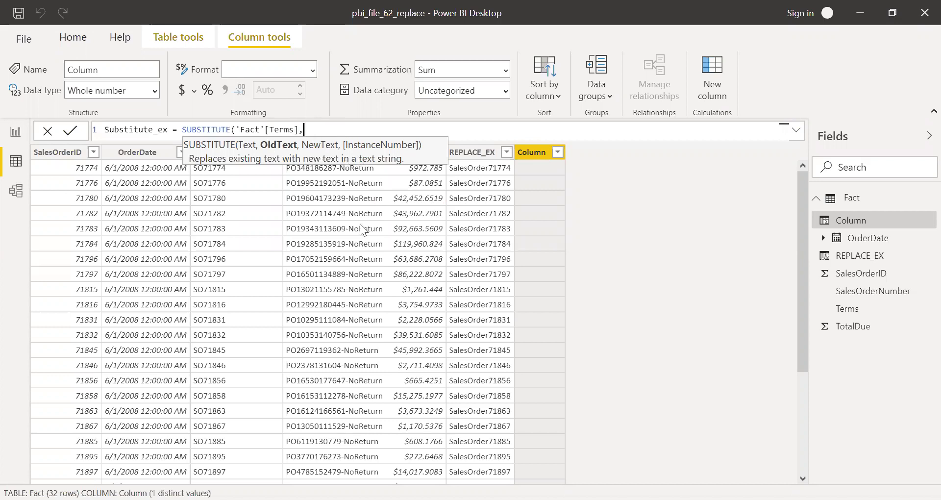
{"action": "type", "text": "\"NoReturn\","}
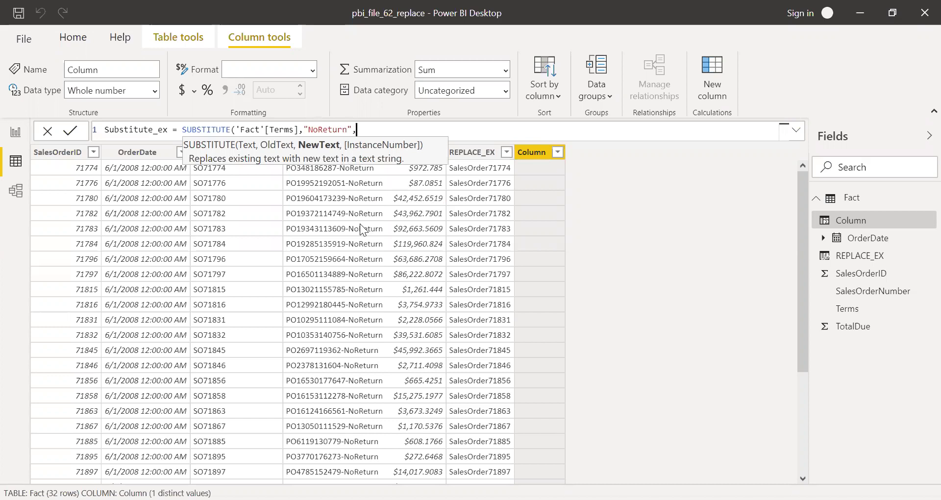
{"action": "type", "text": "\""}
{"action": "type", "text": "No"}
{"action": "type", "text": "Exc"}
{"action": "type", "text": "ah"}
{"action": "key", "text": "BackSpace"}
{"action": "key", "text": "BackSpace"}
{"action": "type", "text": "hane"}
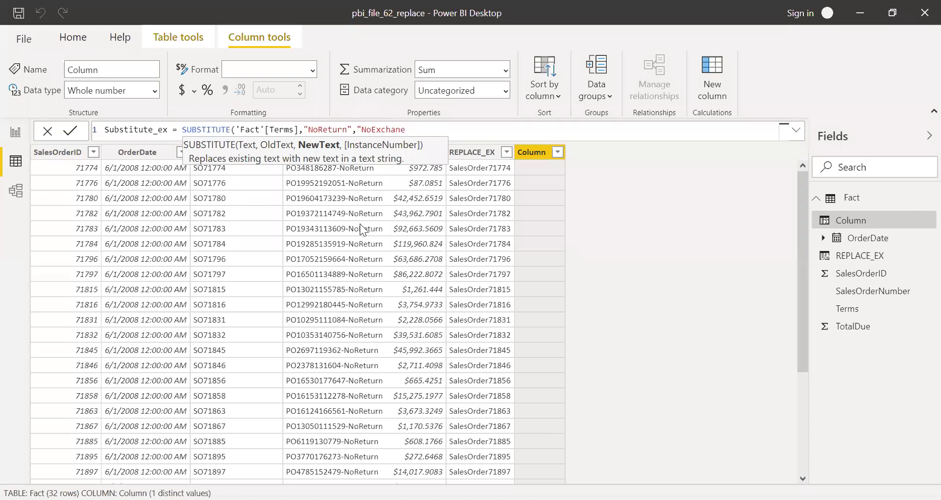
{"action": "key", "text": "BackSpace"}
{"action": "type", "text": "ge\""}
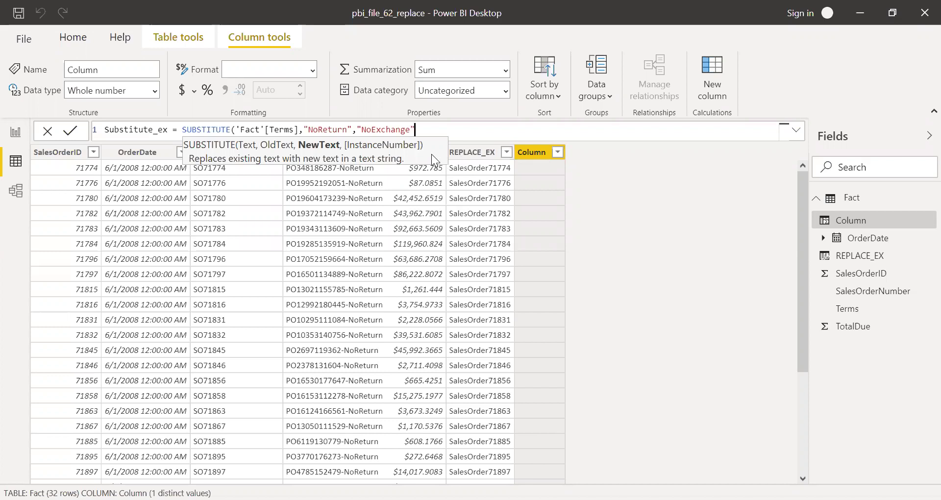
{"action": "type", "text": ","}
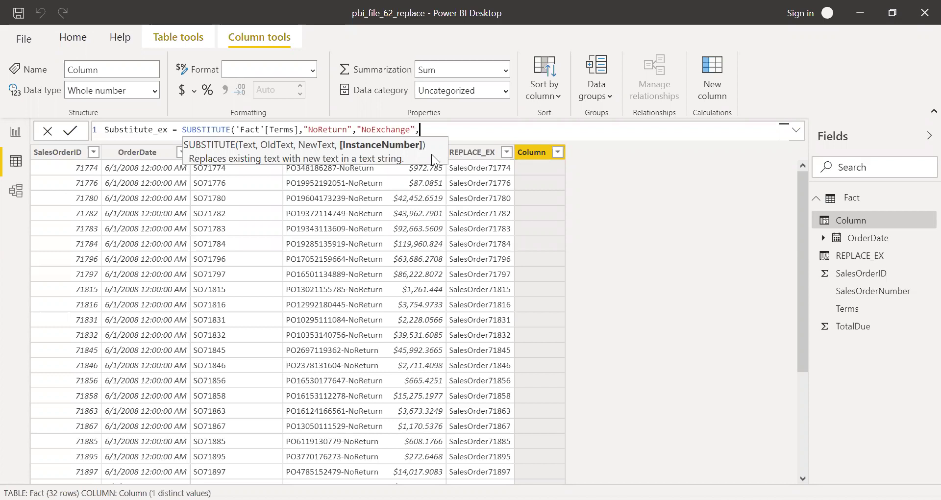
{"action": "type", "text": "1)"}
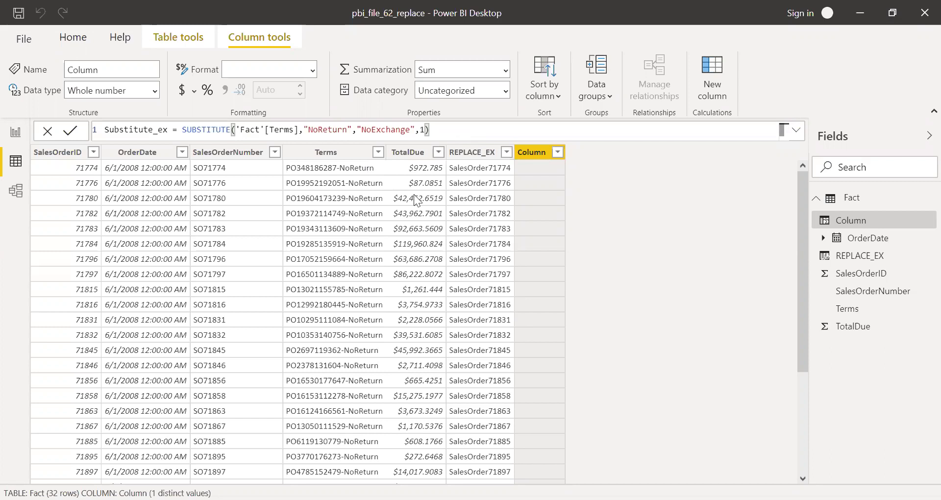
Commit the Substitute_ex formula and highlight "NoExchange" in the formula bar.
{"action": "key", "text": "Return"}
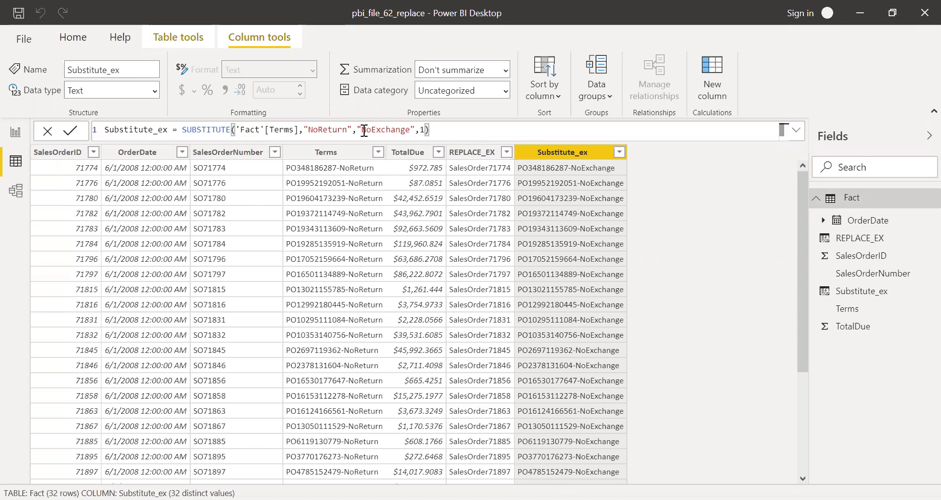
{"action": "key", "text": "ctrl+Left"}
{"action": "key", "text": "ctrl+Left"}
{"action": "key", "text": "ctrl+Left"}
{"action": "key", "text": "ctrl+shift+Right"}
{"action": "key", "text": "shift+Left"}
{"action": "key", "text": "shift+Left"}
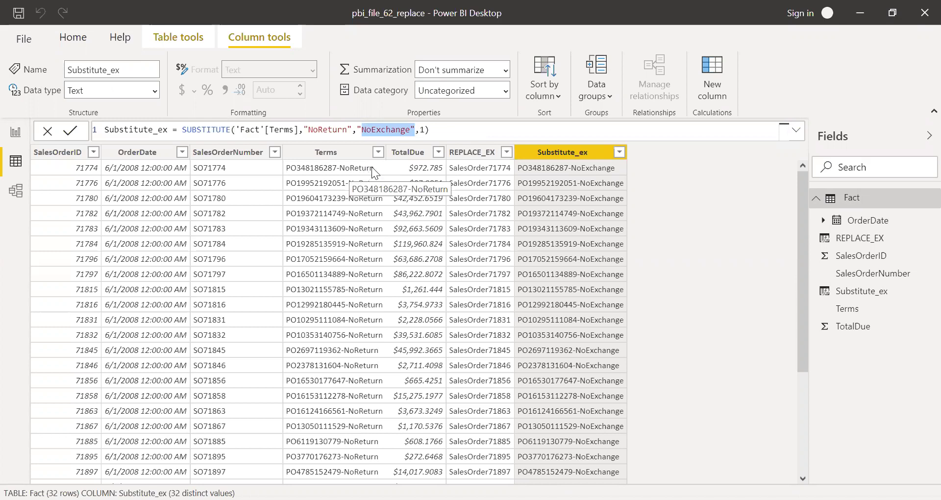
{"action": "left_click", "coordinate": [446, 129]}
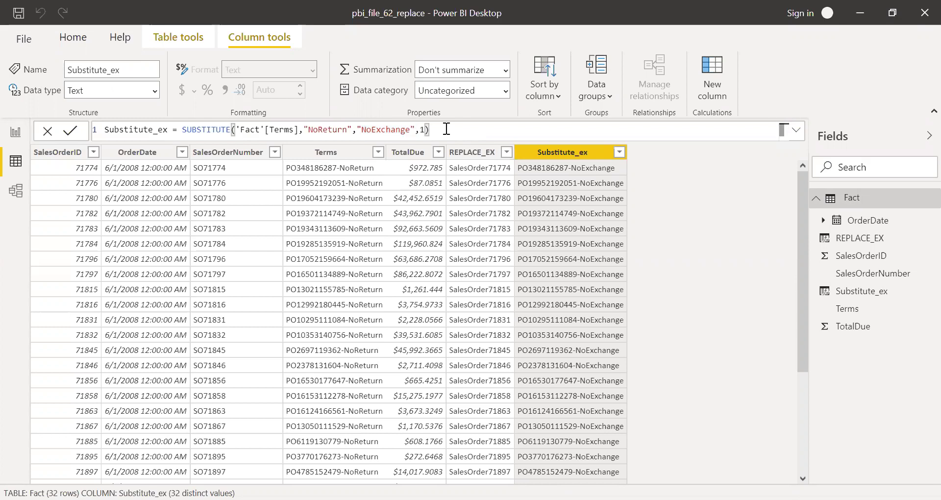